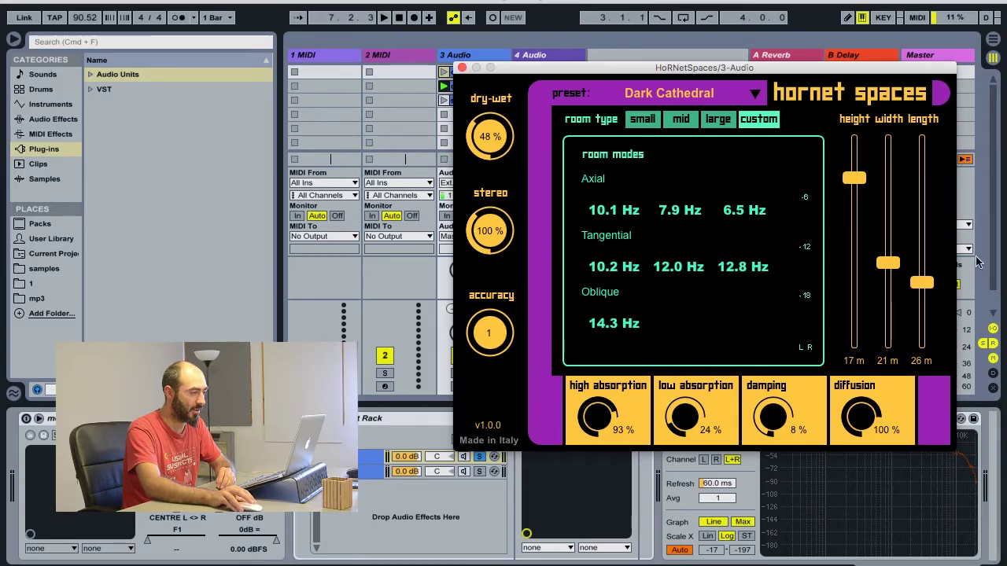
- Set the custom room's length to 54 m and its width to 17 m, keeping the height at 17 m
drag(924, 291, 925, 221)
mouse_move(893, 267)
mouse_down()
mouse_move(895, 209)
mouse_move(889, 285)
mouse_up()
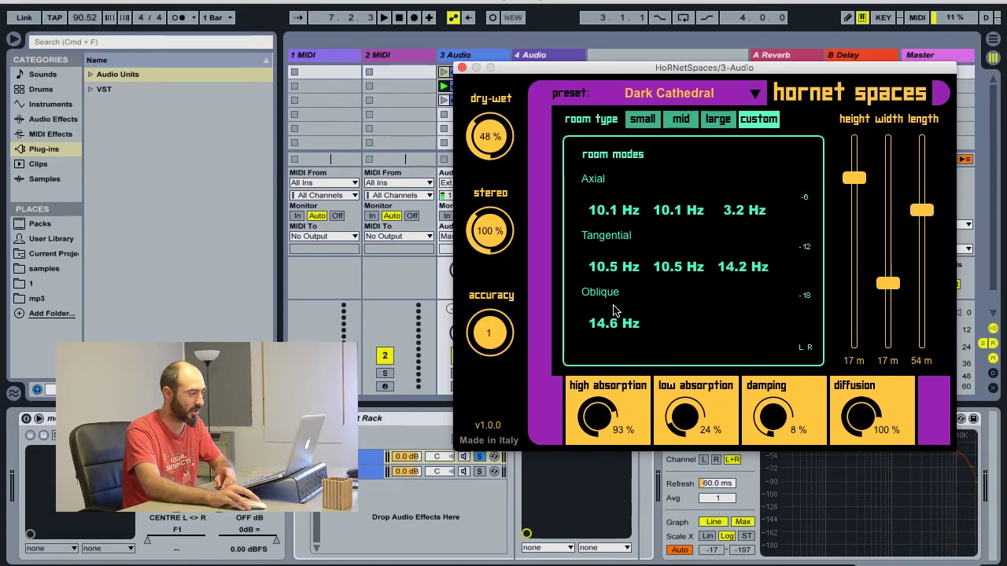
mouse_move(851, 178)
mouse_down()
mouse_move(852, 297)
mouse_move(861, 180)
mouse_up()
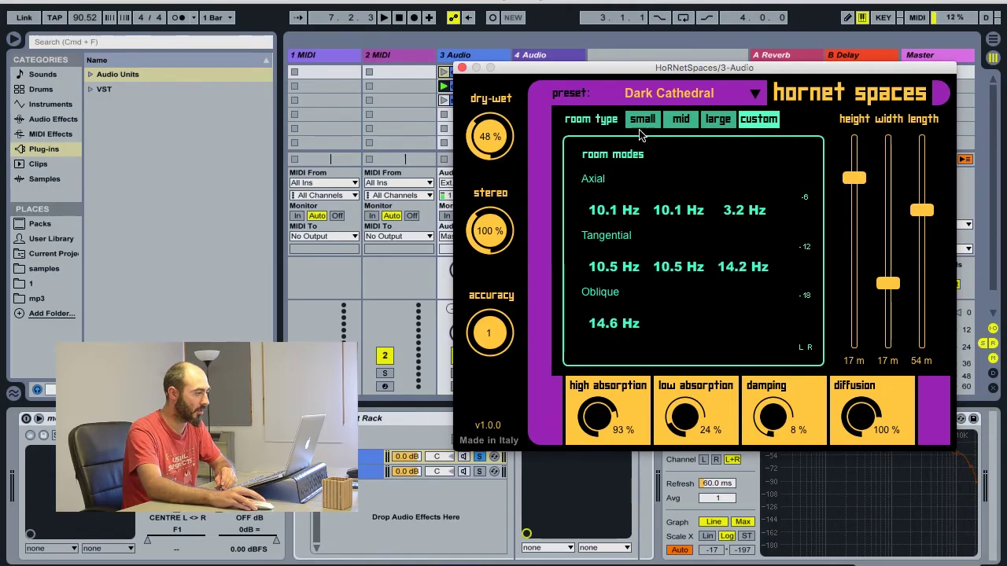
- Try the large, mid and small room types one after another
click(718, 120)
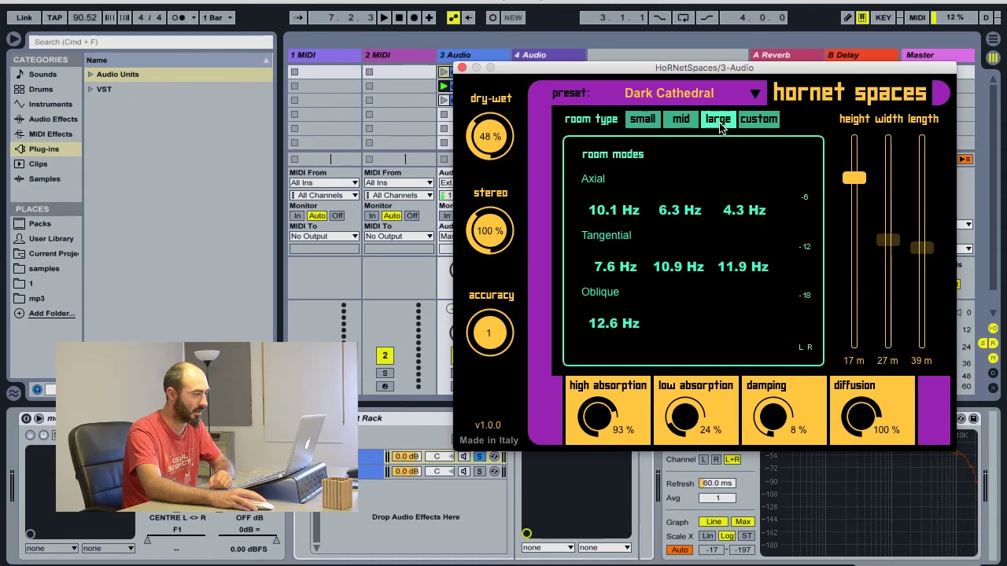
click(687, 127)
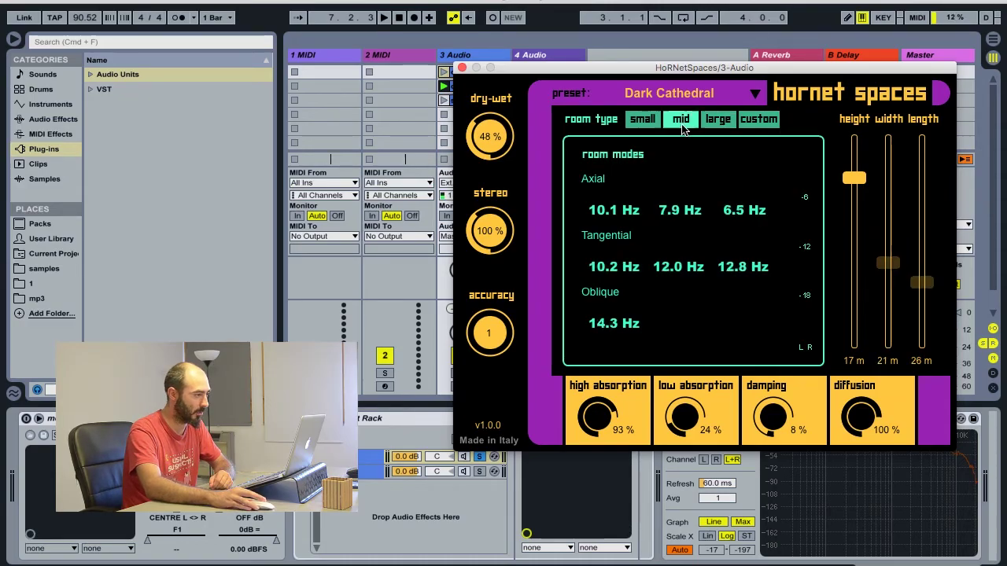
click(638, 126)
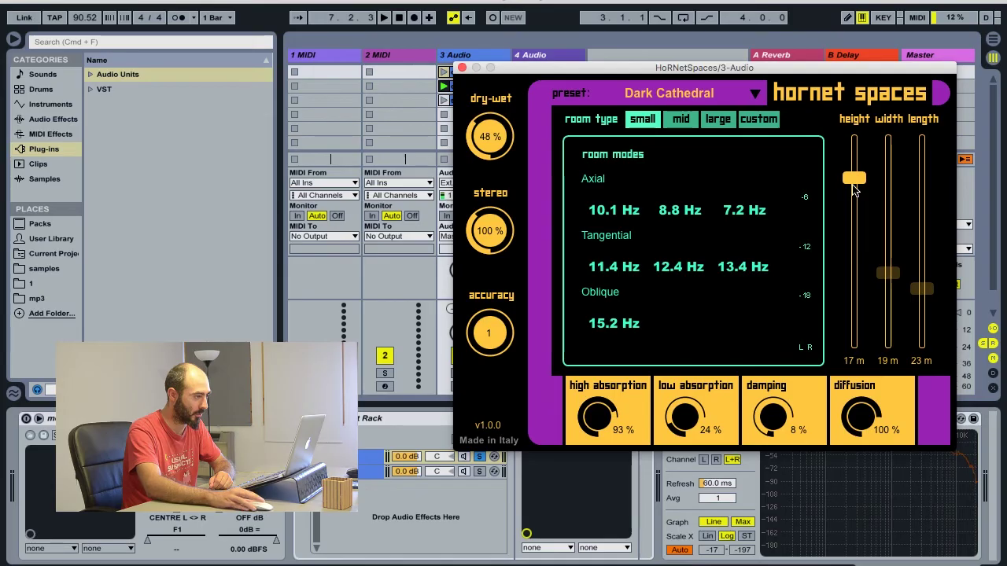
- Reduce the room height to 10 m, switch the room type to mid, and set the height to 13 m
drag(852, 183, 852, 270)
click(681, 120)
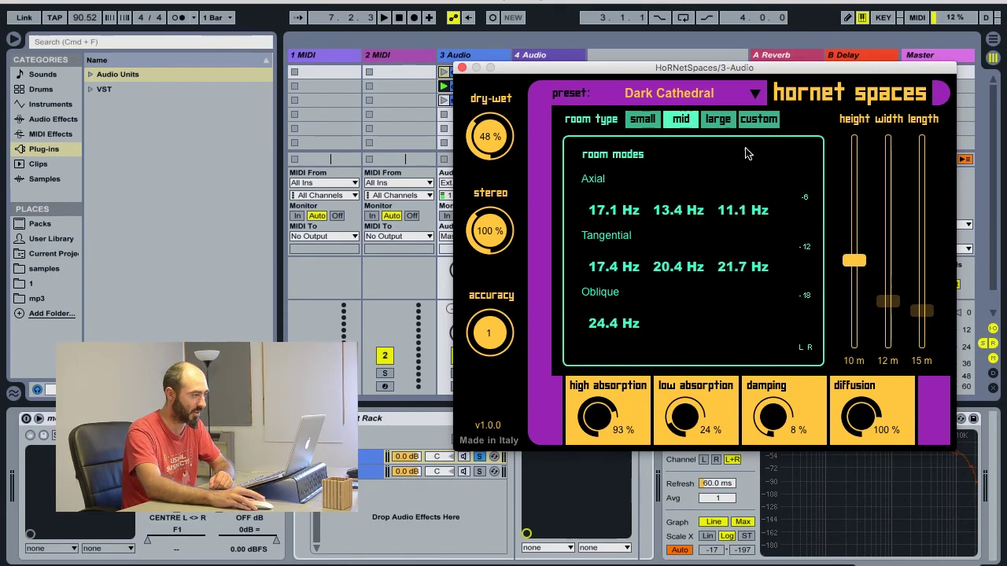
drag(852, 260, 854, 225)
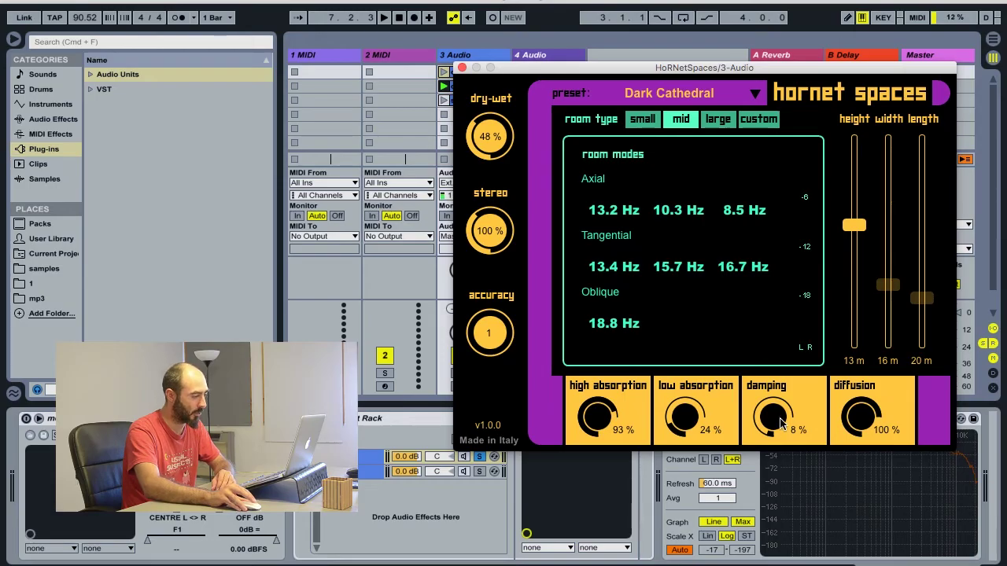
- Set damping to 13 %, diffusion to 100 %, high absorption to 23 % and low absorption to 21 %
mouse_move(780, 424)
mouse_down()
mouse_move(772, 304)
mouse_move(768, 324)
mouse_move(770, 415)
mouse_move(782, 266)
mouse_move(771, 398)
mouse_move(783, 417)
mouse_up()
drag(871, 423, 863, 417)
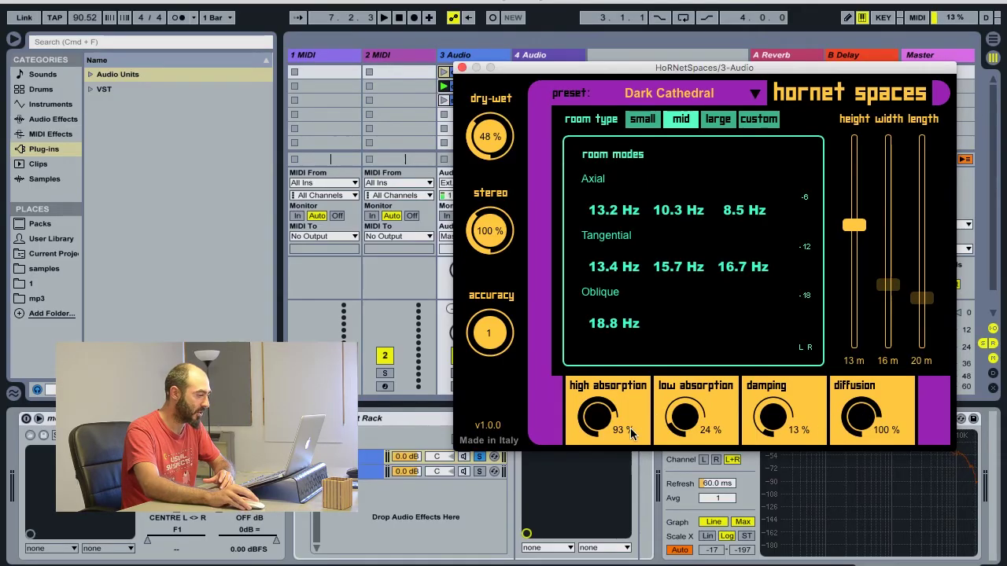
drag(624, 422, 588, 467)
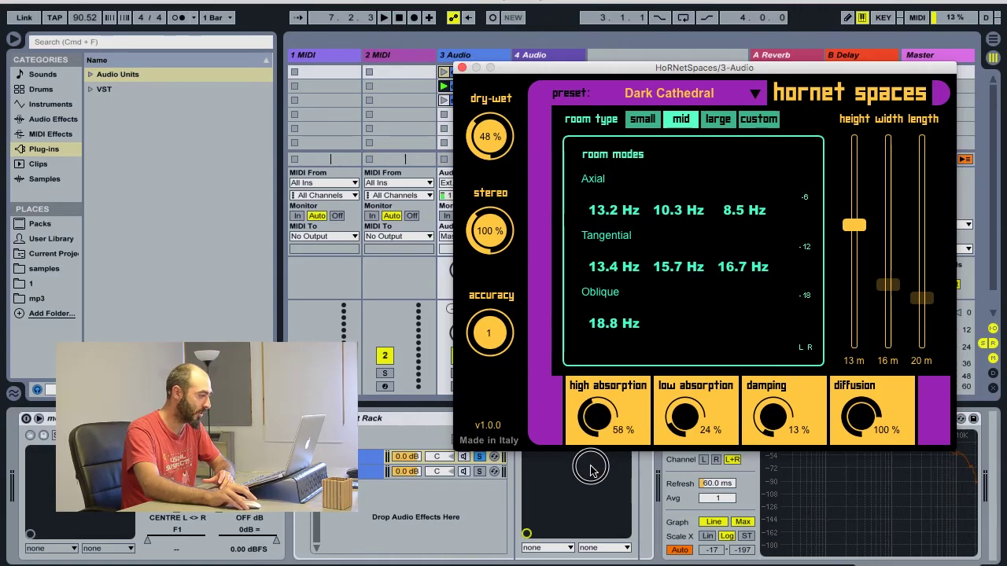
drag(589, 419, 596, 531)
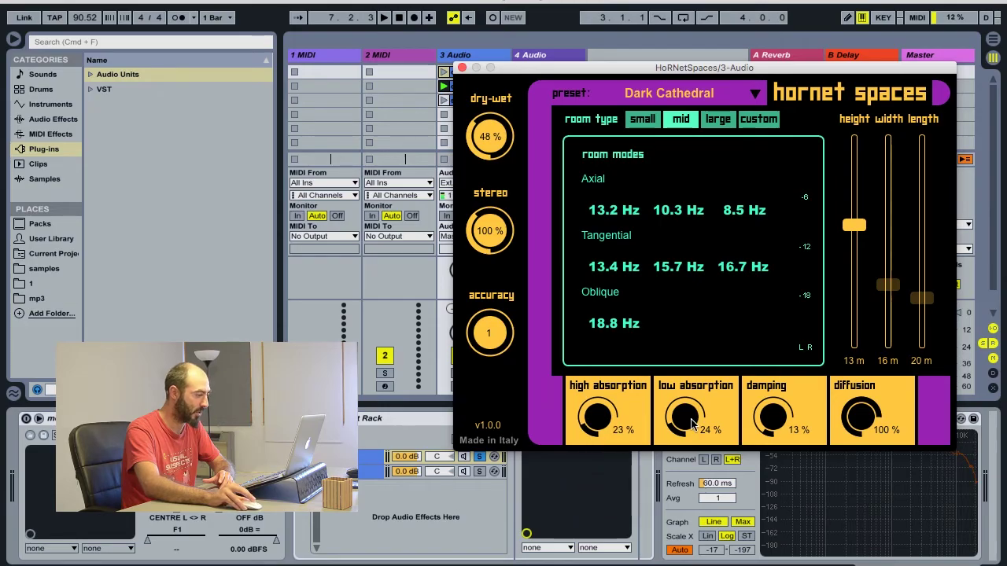
mouse_move(692, 425)
mouse_down()
mouse_move(681, 382)
mouse_move(696, 302)
mouse_move(688, 426)
mouse_up()
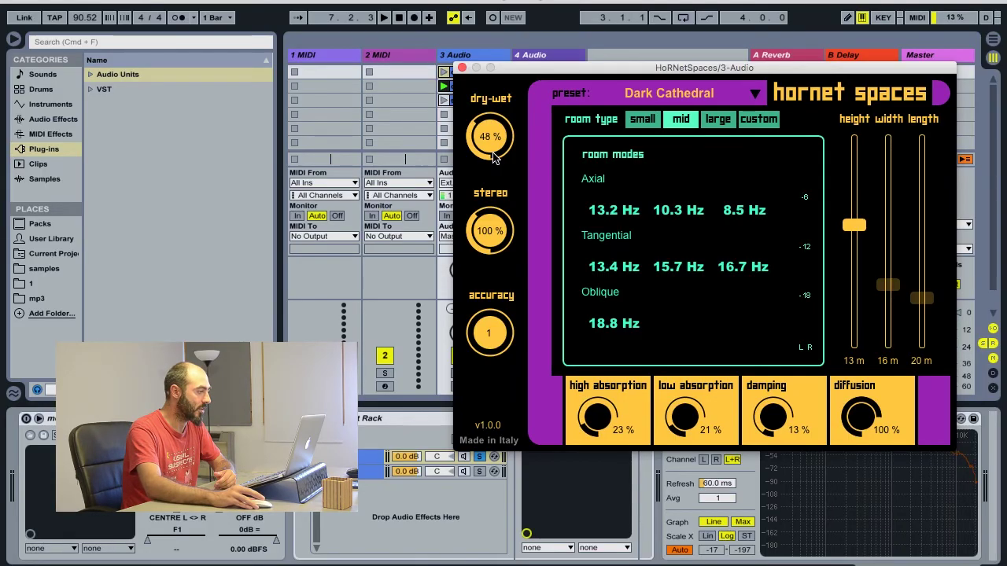
- Set dry-wet to 80 %, raise the reverb accuracy to 10, and bring it back to 1
drag(489, 151, 502, 88)
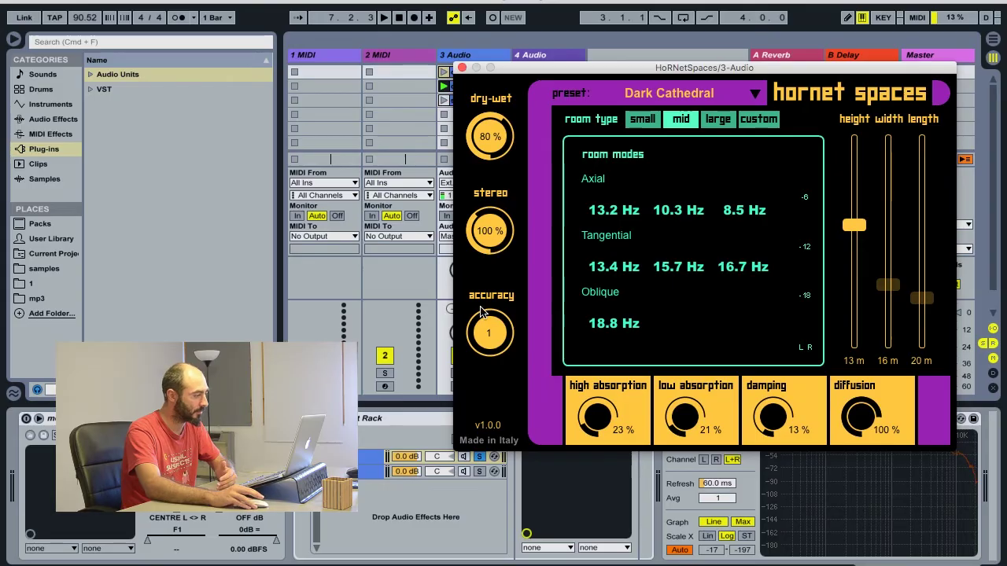
drag(496, 340, 534, 154)
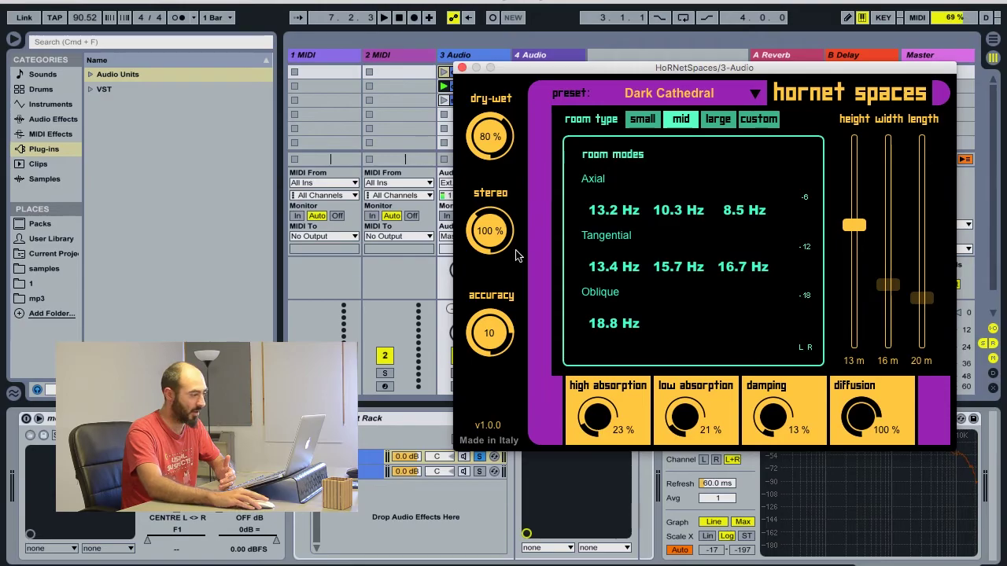
drag(487, 344, 486, 472)
drag(487, 347, 498, 554)
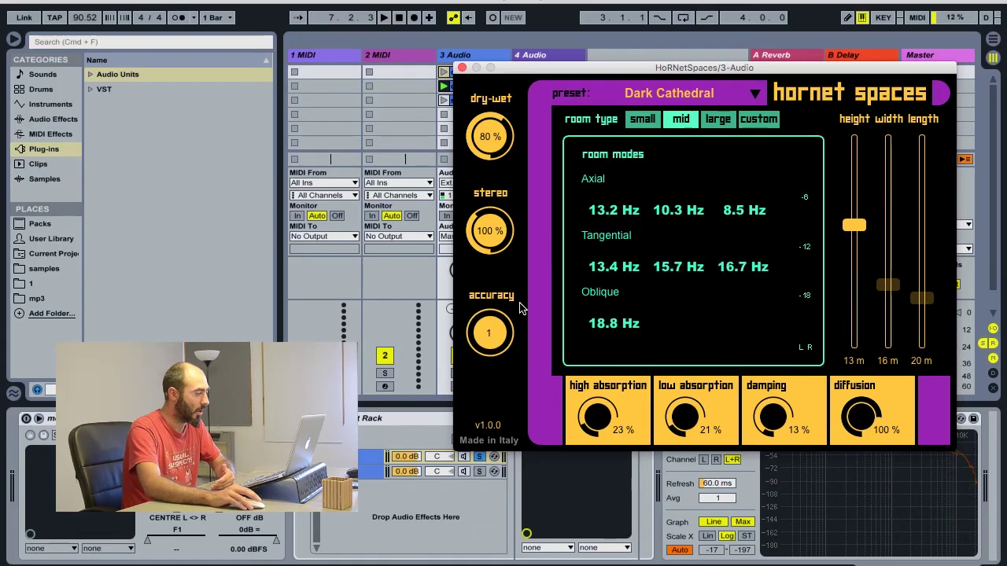
- Load the Light Hall preset and set its dry-wet mix to 100 %
drag(742, 65, 655, 59)
click(611, 88)
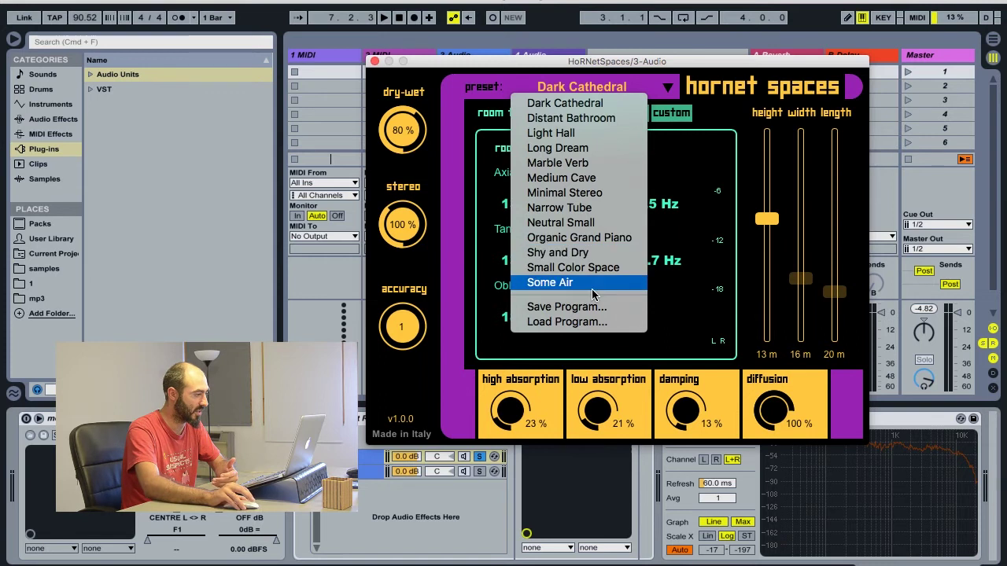
click(565, 135)
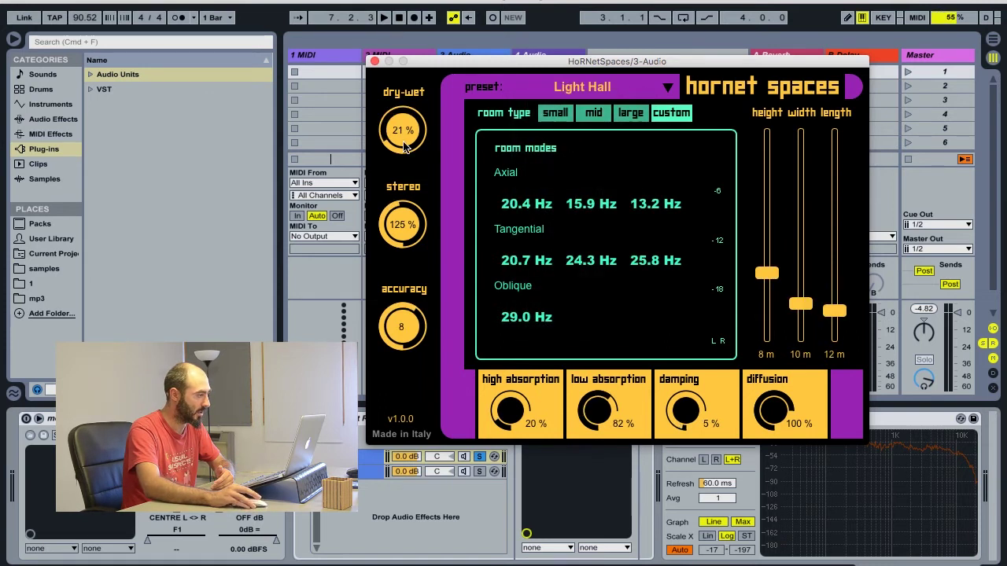
drag(403, 142, 429, 0)
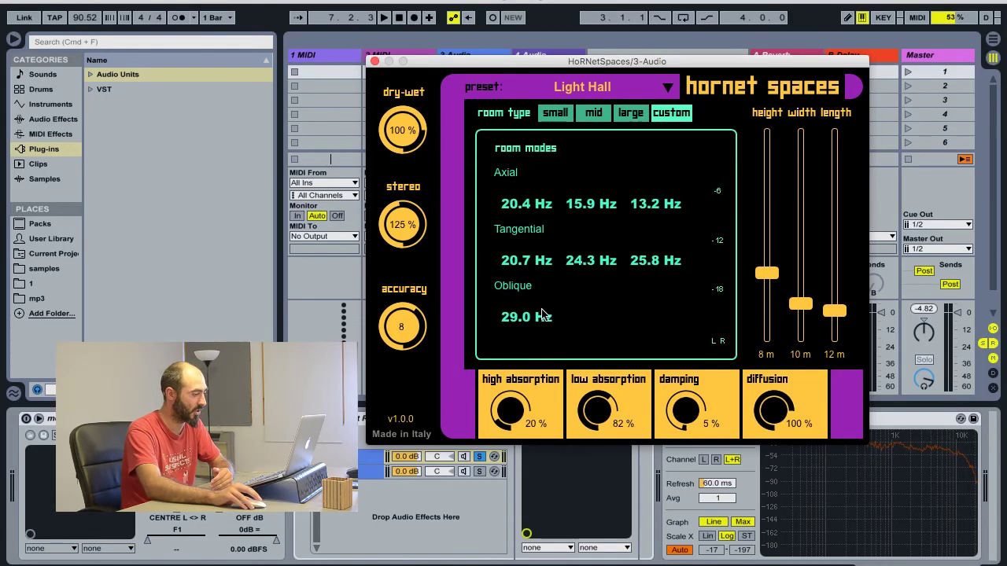
- Start playback and set high absorption to 18 %, low absorption to 26 % and damping to 68 %
drag(604, 61, 660, 55)
key(space)
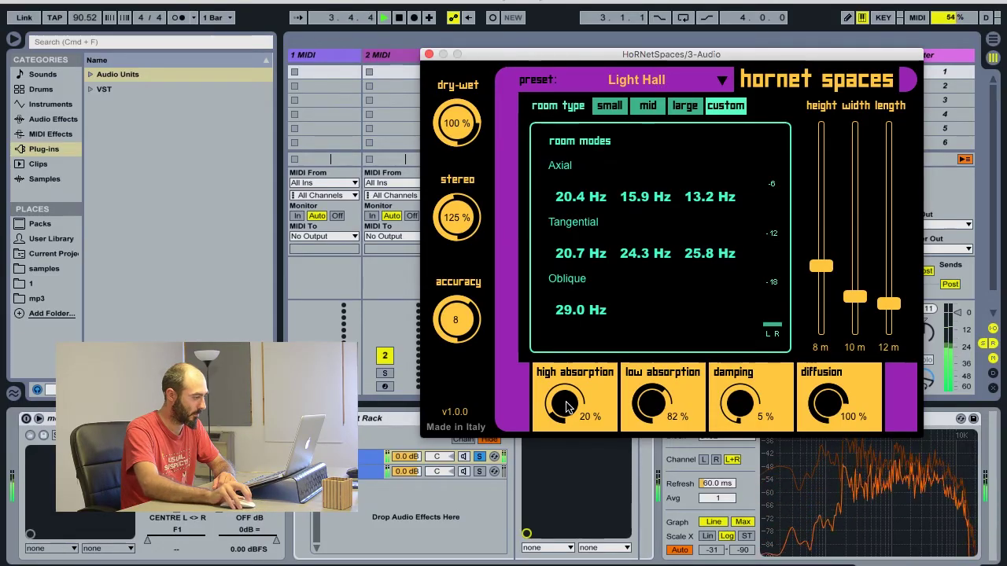
drag(564, 401, 558, 424)
mouse_move(653, 402)
mouse_down()
mouse_move(641, 445)
mouse_move(653, 525)
mouse_move(650, 407)
mouse_up()
drag(749, 405, 745, 299)
drag(649, 402, 638, 488)
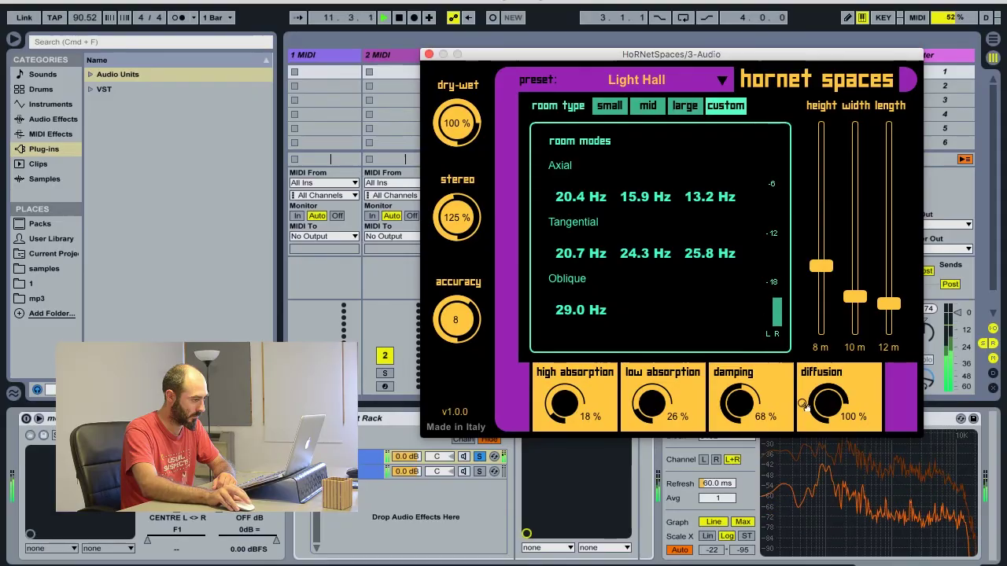
- Lower diffusion to 4 %, reduce damping to 5 %, and bring diffusion back to 100 %
drag(787, 503, 776, 539)
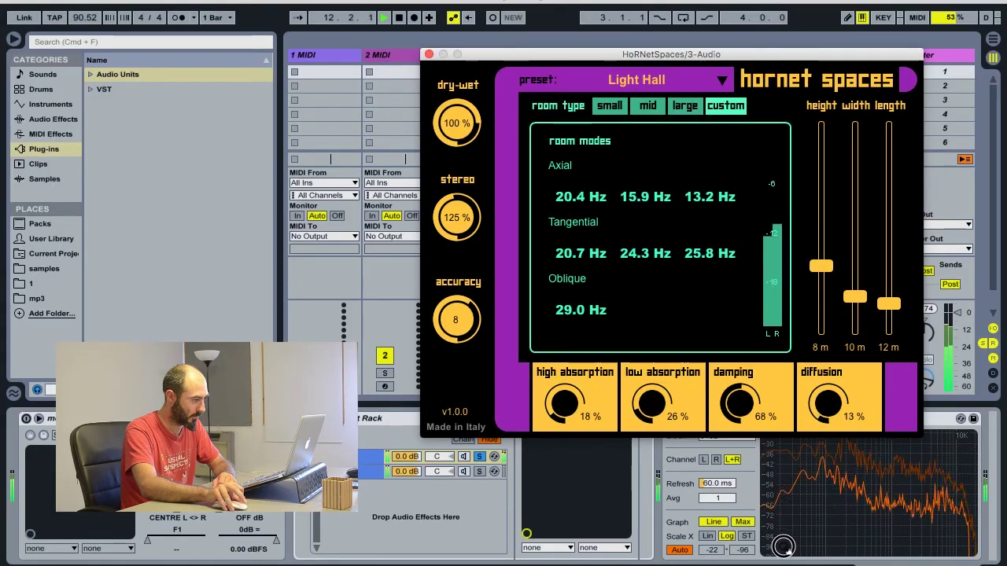
drag(741, 419, 735, 503)
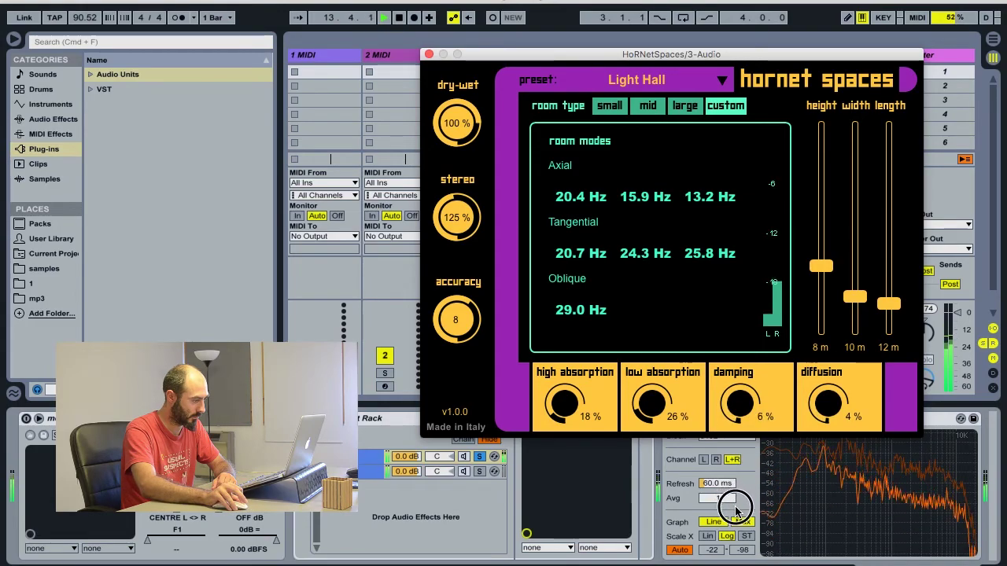
drag(828, 414, 824, 245)
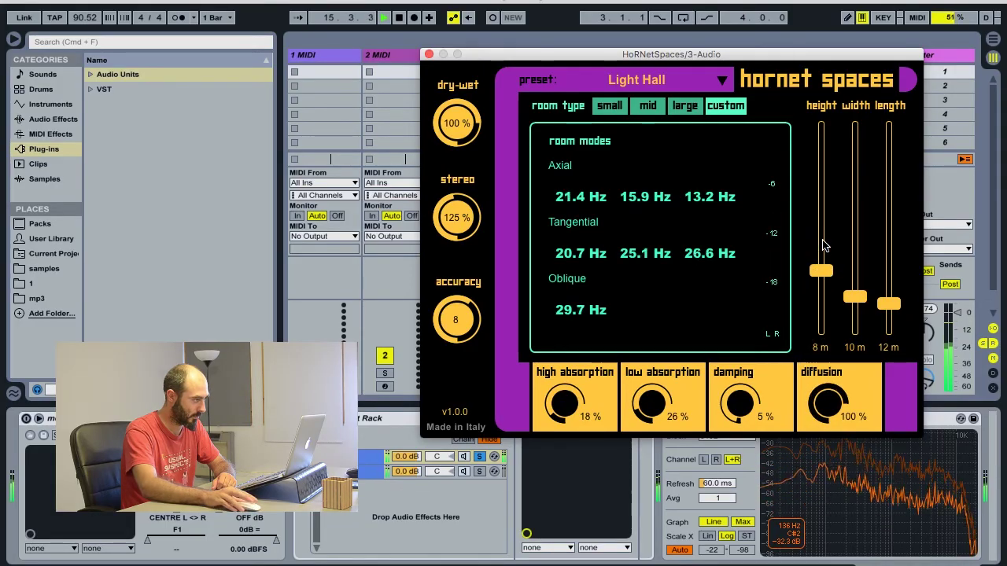
- Switch to the large room type and raise the room height to 17 m and on to 19 m
click(682, 108)
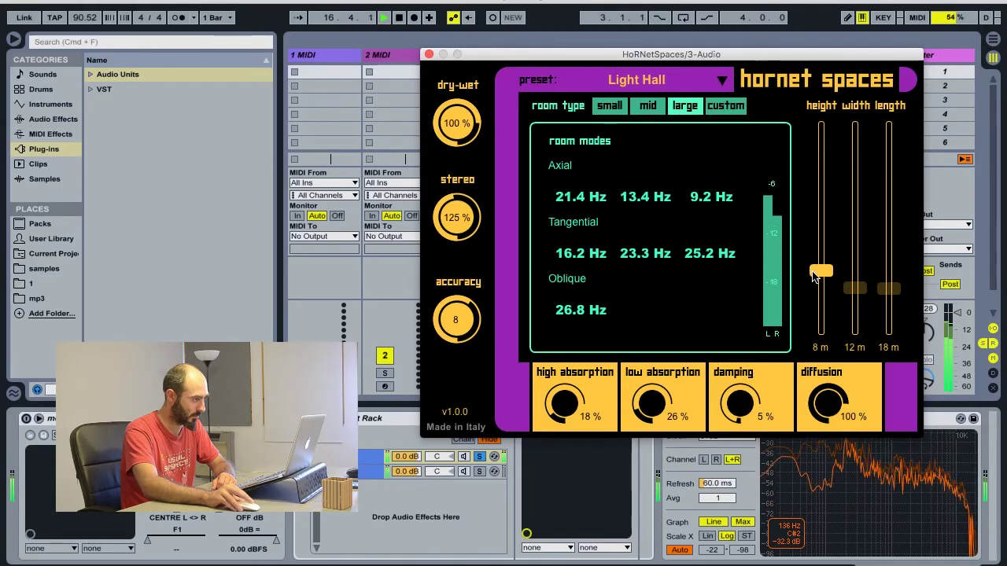
drag(820, 273, 816, 171)
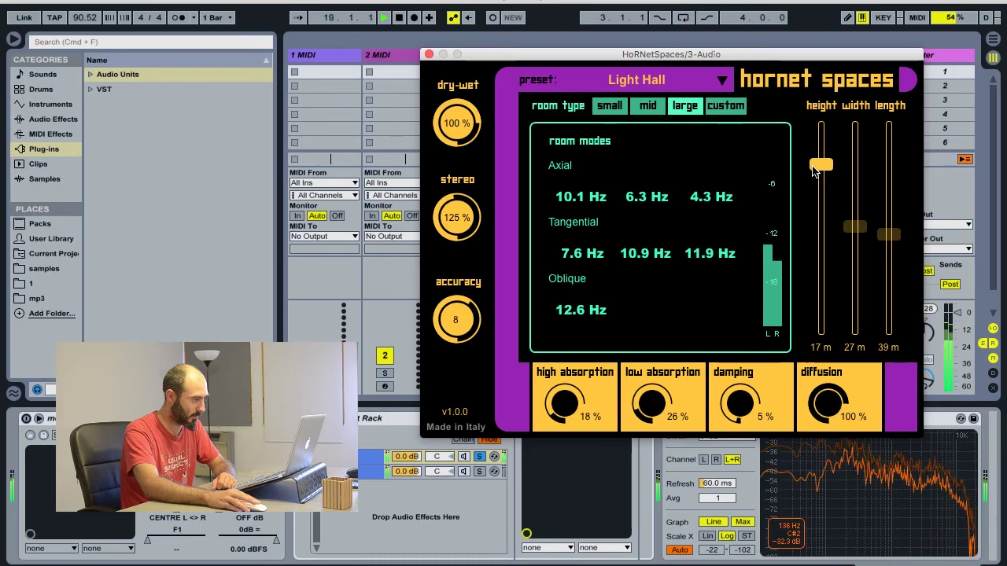
drag(815, 172, 817, 144)
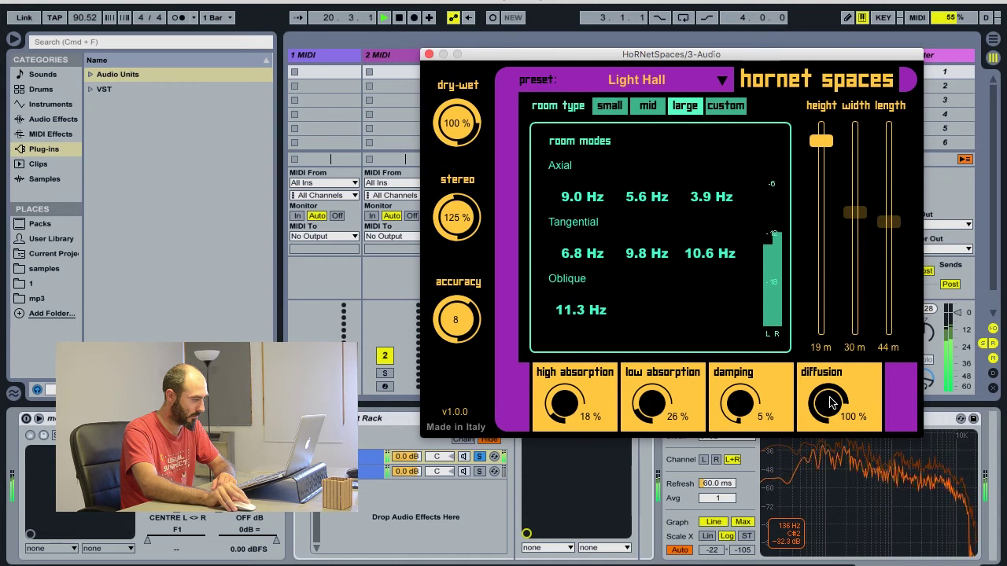
- Audition diffusion at 10 %, return it to 100 %, and set high absorption to 37 %
drag(830, 402, 834, 553)
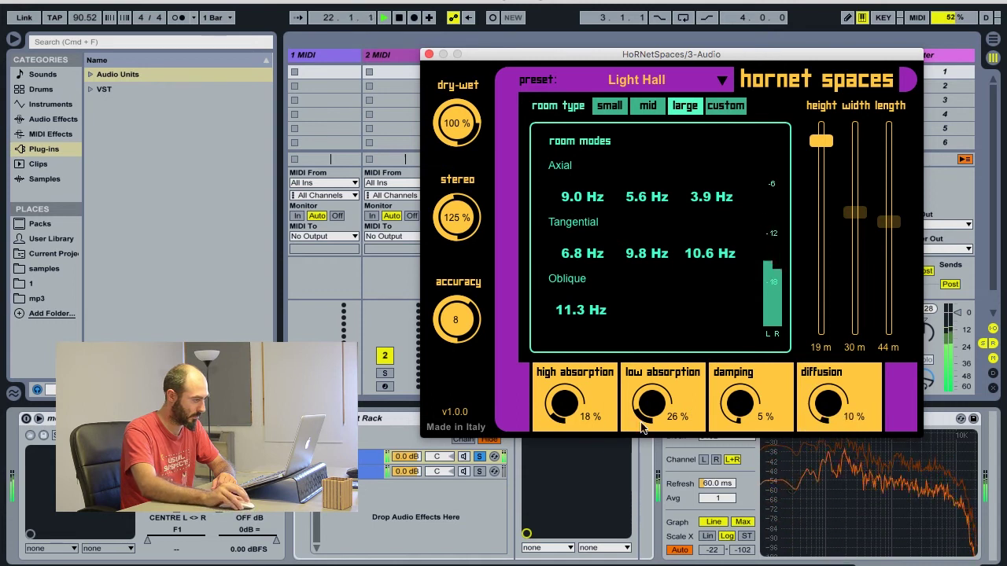
drag(836, 414, 832, 263)
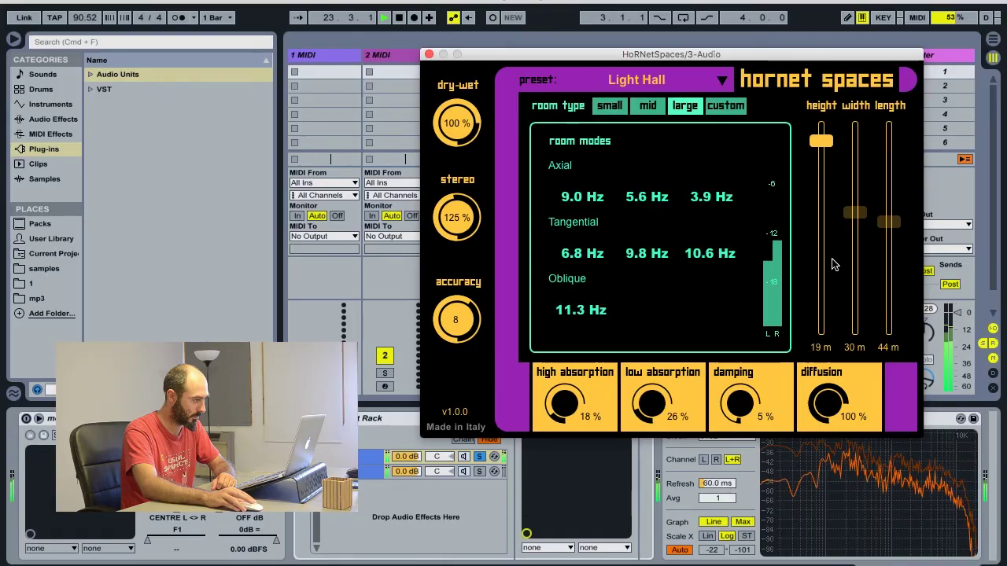
drag(563, 402, 553, 393)
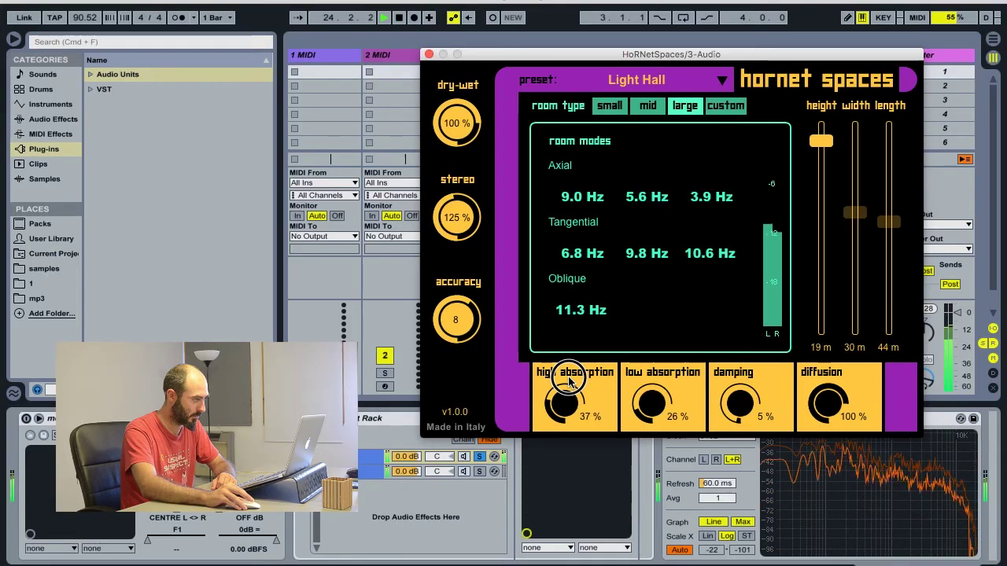
- Switch to the small room type, lower the room height to 15 m and on to 9 m, and stop playback
click(608, 107)
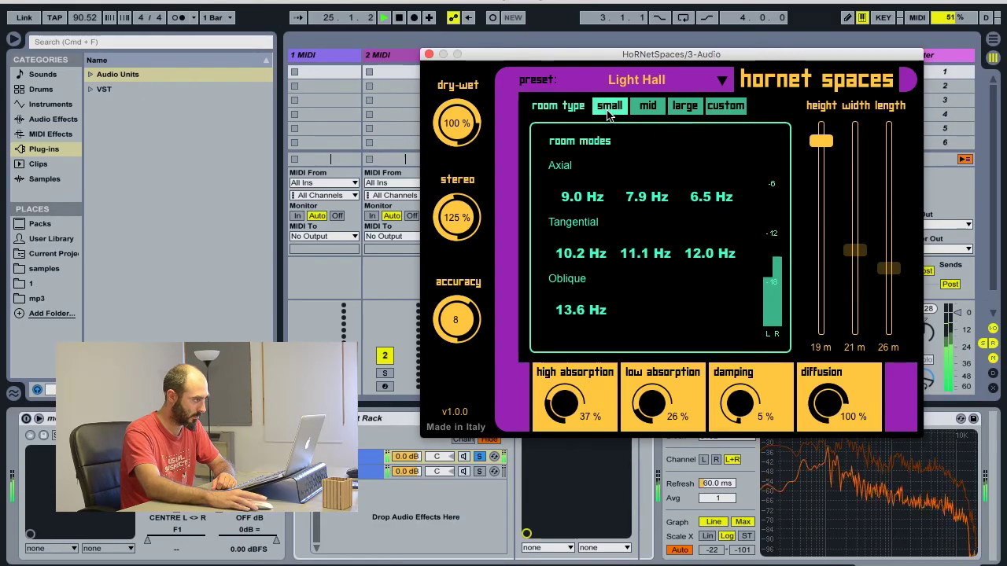
drag(821, 142, 822, 194)
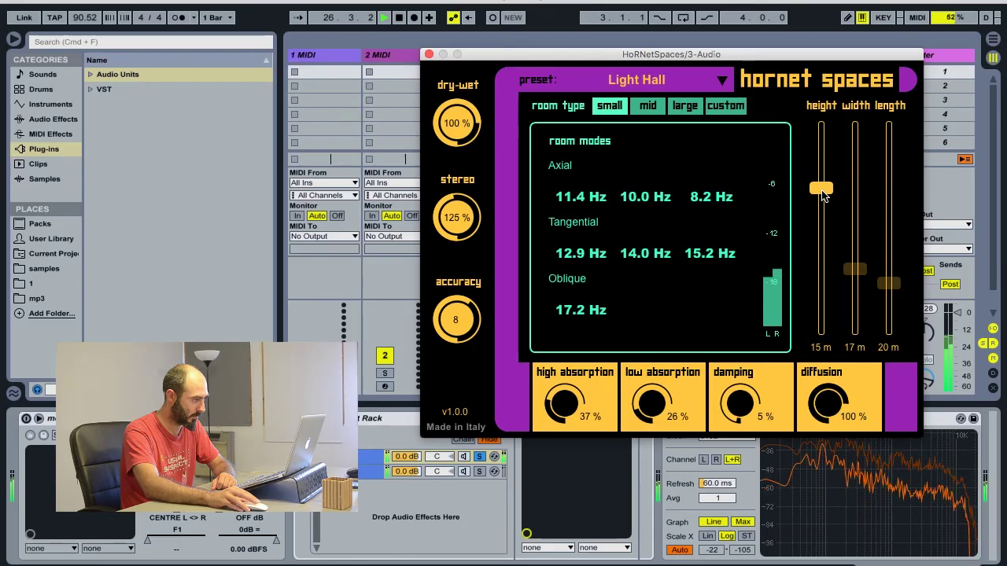
drag(823, 196, 816, 265)
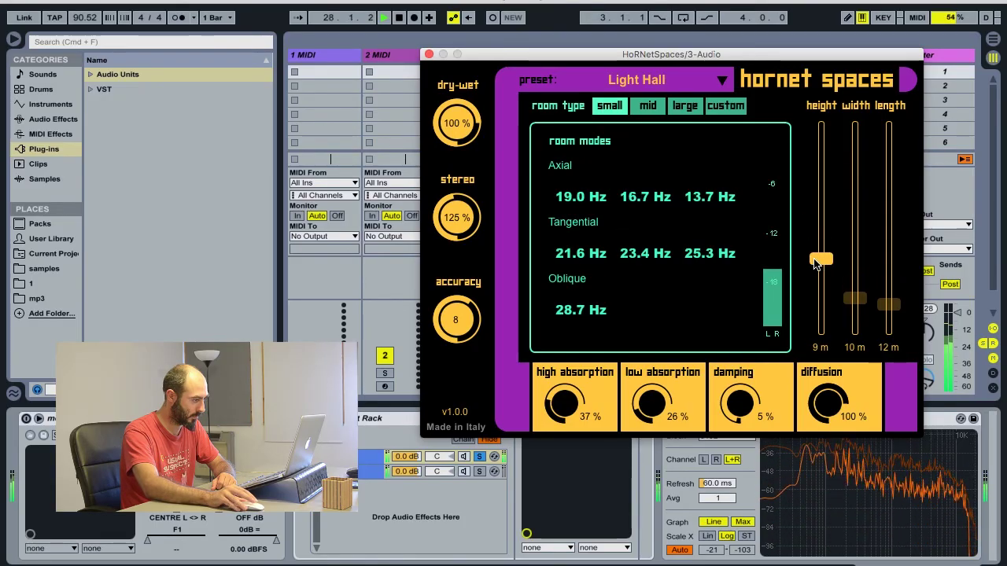
key(space)
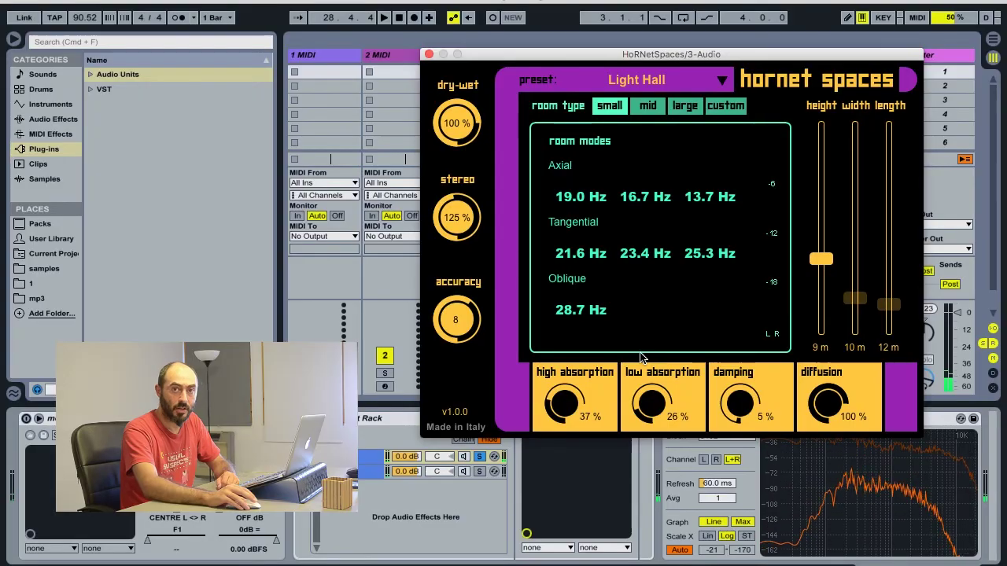